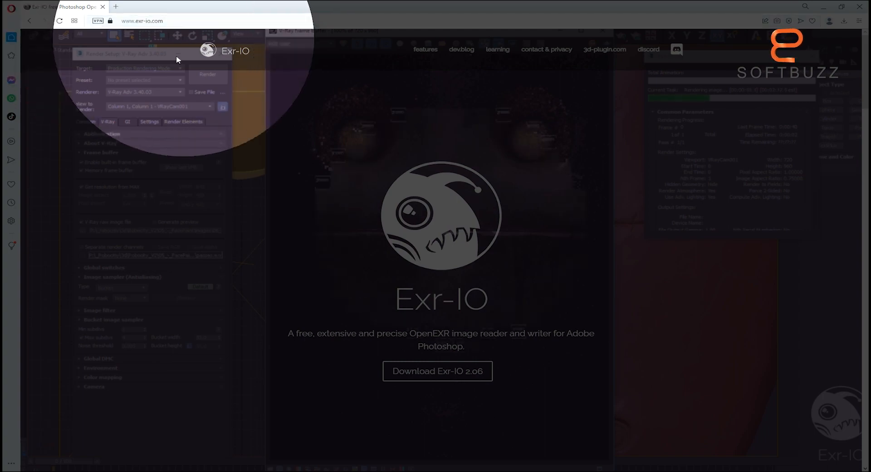
Read through the Exr-IO home page, covering the plugin's description, updates, advantages and features.
{"action": "scroll", "coordinate": [465, 257], "scroll_direction": "down", "scroll_amount": 3}
{"action": "scroll", "coordinate": [465, 257], "scroll_direction": "down", "scroll_amount": 4}
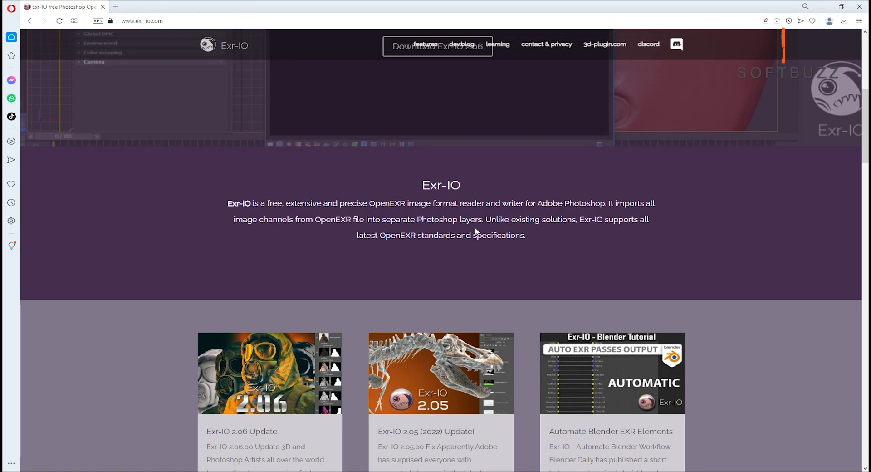
{"action": "scroll", "coordinate": [475, 231], "scroll_direction": "down", "scroll_amount": 3}
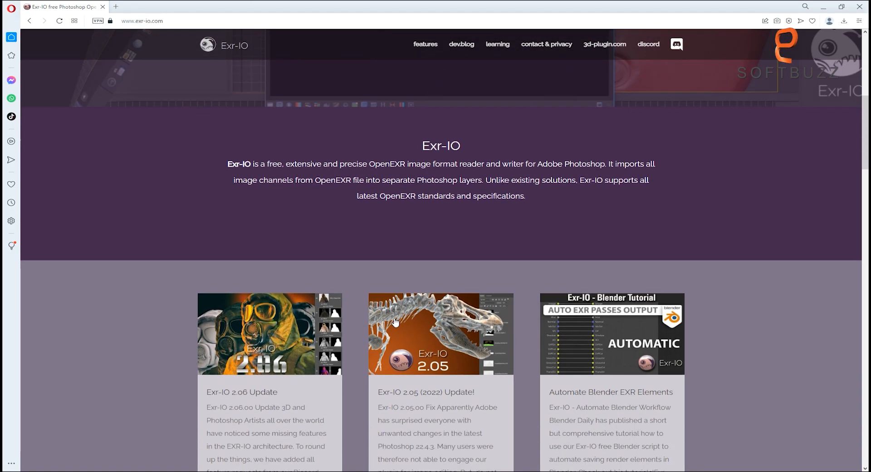
{"action": "scroll", "coordinate": [659, 259], "scroll_direction": "down", "scroll_amount": 5}
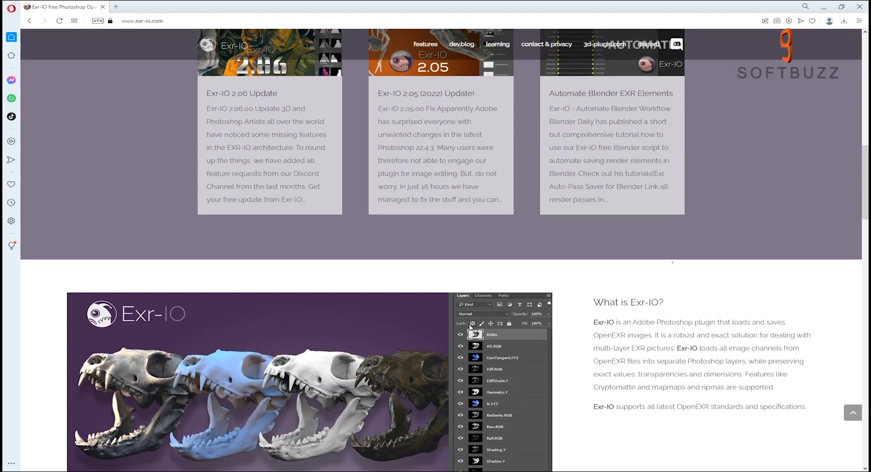
{"action": "scroll", "coordinate": [537, 371], "scroll_direction": "down", "scroll_amount": 6}
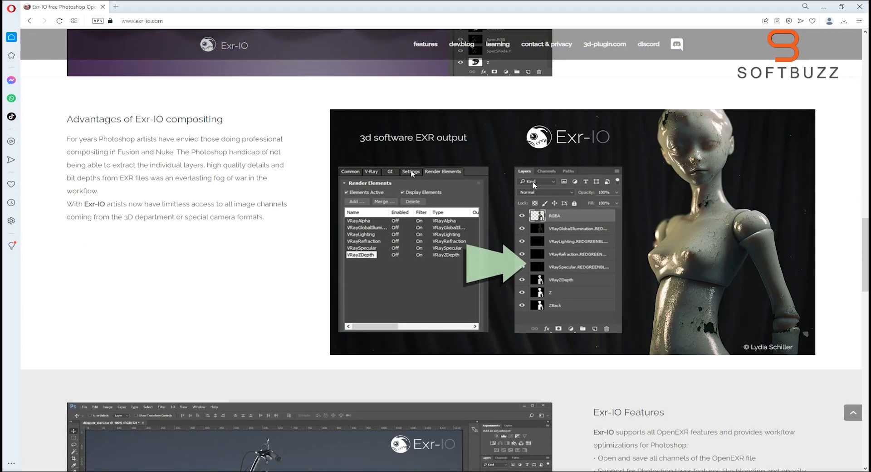
{"action": "scroll", "coordinate": [416, 344], "scroll_direction": "down", "scroll_amount": 16}
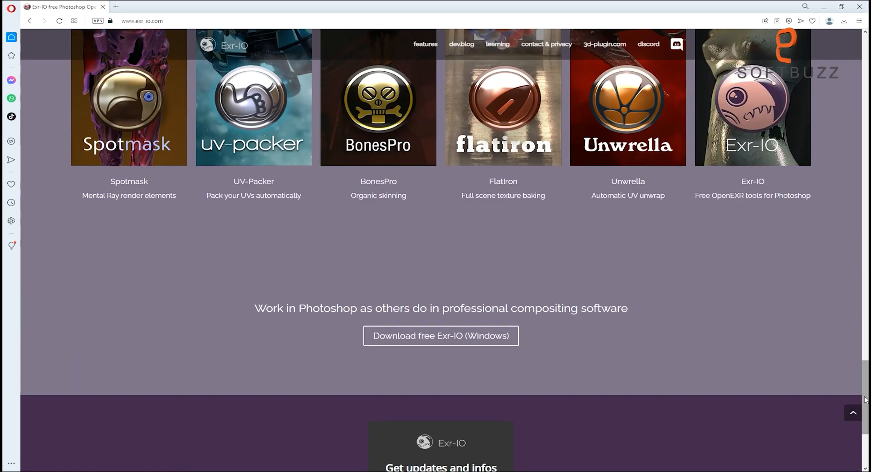
{"action": "left_click_drag", "start_coordinate": [866, 399], "coordinate": [849, 83]}
Download the Exr-IO 2.06 installer and save it to the Desktop as Exr-IO_2.06.00.
{"action": "key", "text": "F4"}
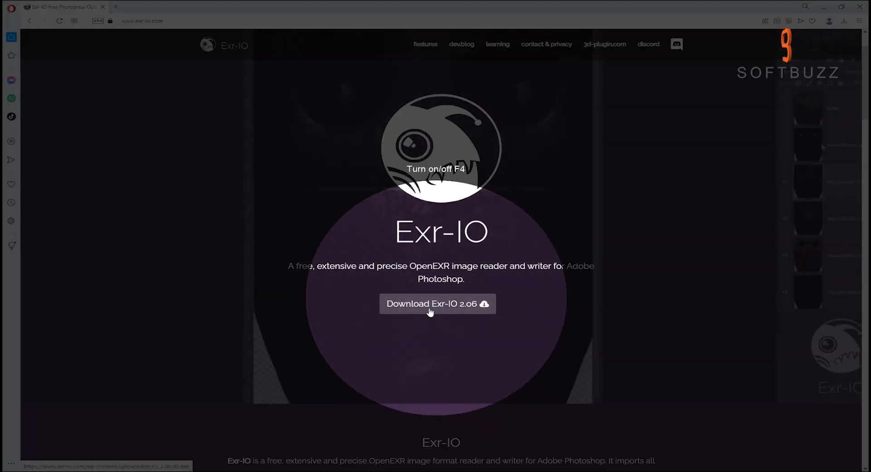
{"action": "left_click", "coordinate": [458, 310]}
{"action": "key", "text": "F4"}
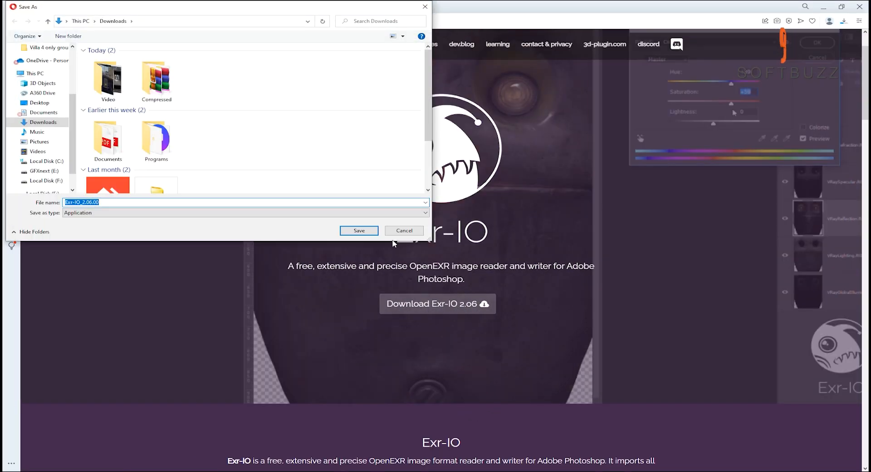
{"action": "left_click", "coordinate": [40, 103]}
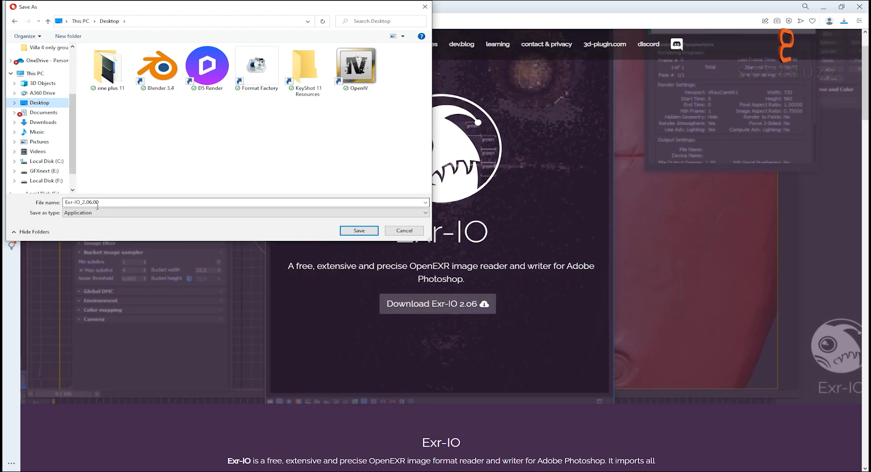
{"action": "key", "text": "Return"}
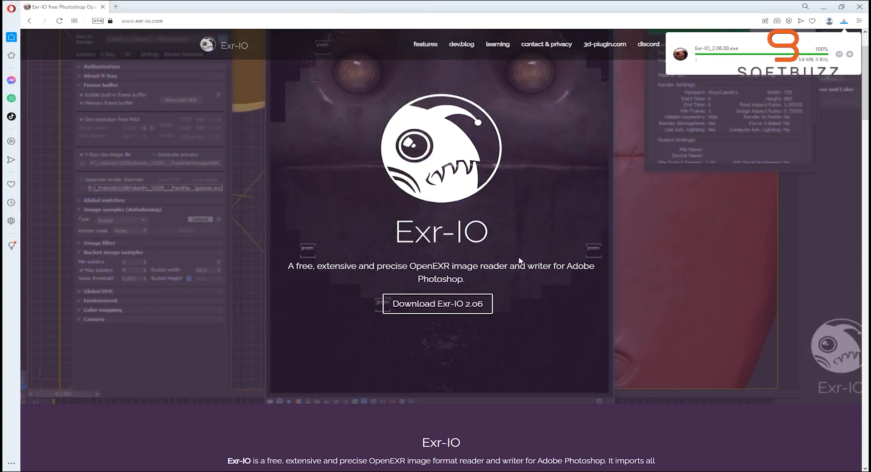
{"action": "left_click", "coordinate": [850, 55]}
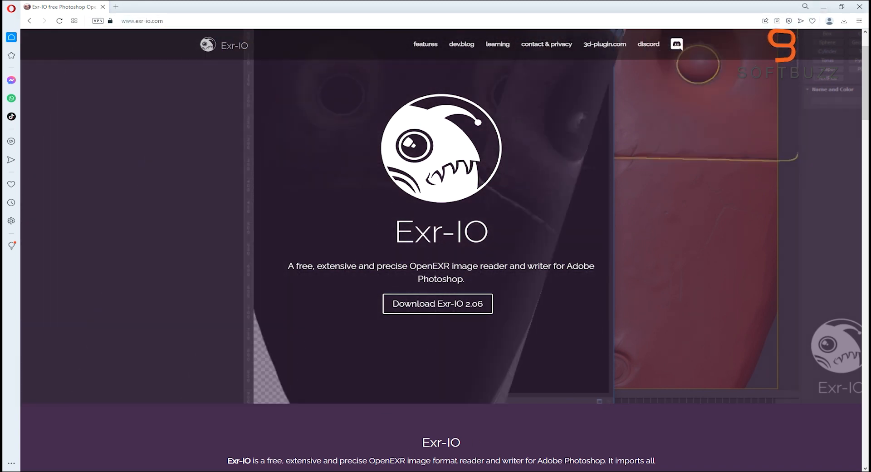
Switch to 3ds Max and arrange the V-Ray Frame Buffer beside Render Setup, showing the render at 50%.
{"action": "left_click", "coordinate": [764, 471]}
{"action": "left_click", "coordinate": [747, 447]}
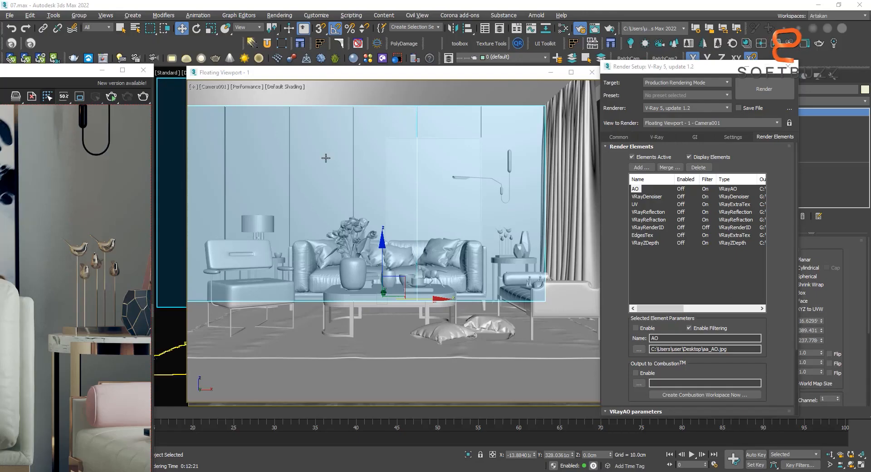
{"action": "left_click_drag", "start_coordinate": [81, 74], "coordinate": [163, 65]}
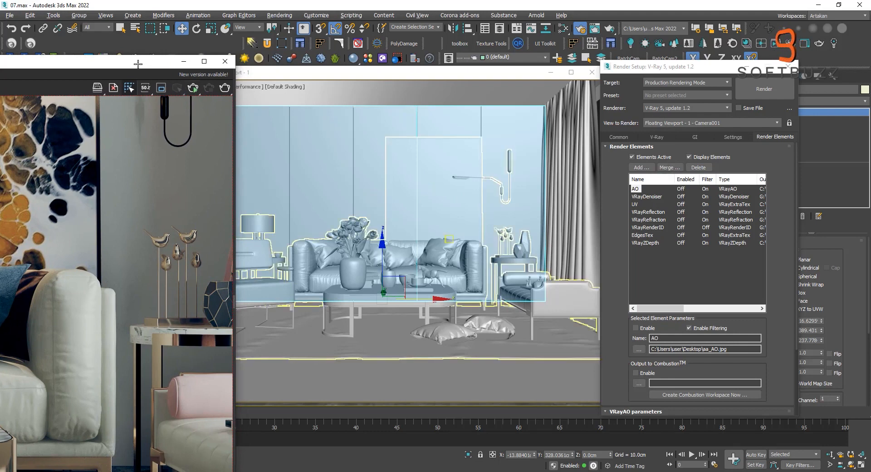
{"action": "left_click_drag", "start_coordinate": [138, 67], "coordinate": [517, 38]}
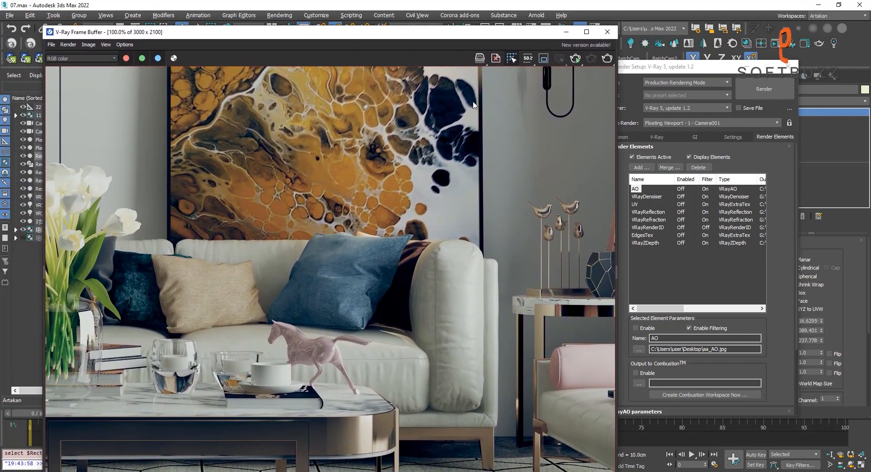
{"action": "scroll", "coordinate": [377, 211], "scroll_direction": "down", "scroll_amount": 1}
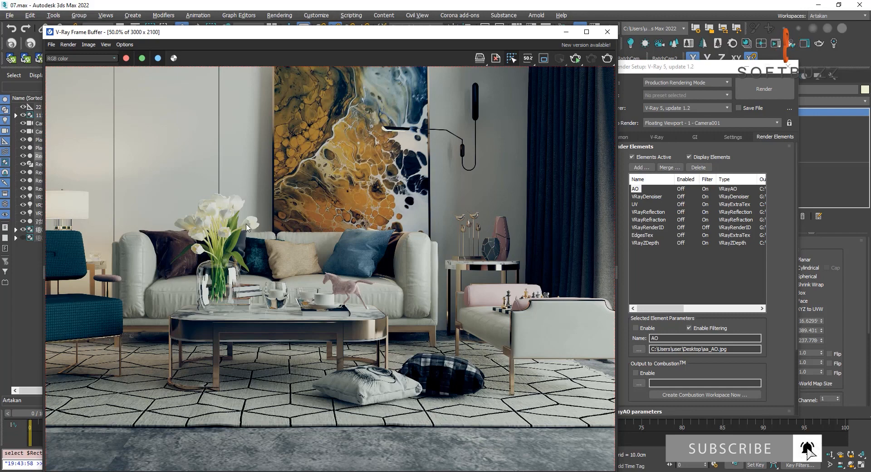
{"action": "left_click_drag", "start_coordinate": [672, 67], "coordinate": [614, 55]}
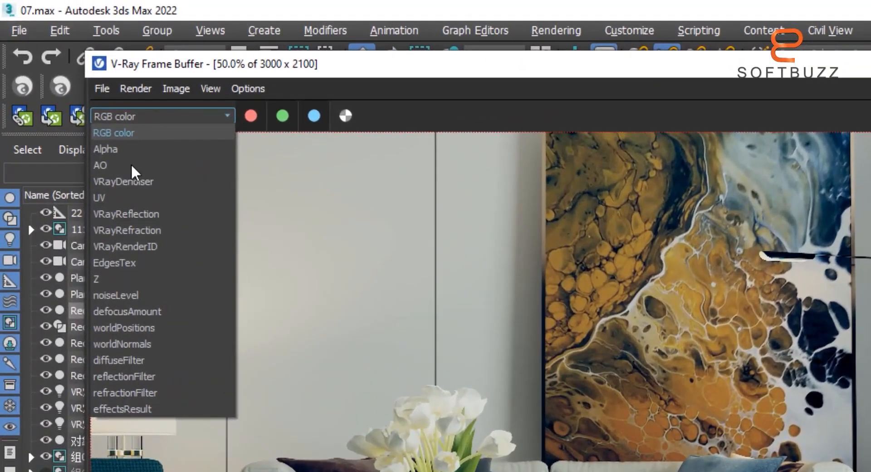
Display the AO channel and the UV channel of the render in the frame buffer.
{"action": "left_click", "coordinate": [121, 150]}
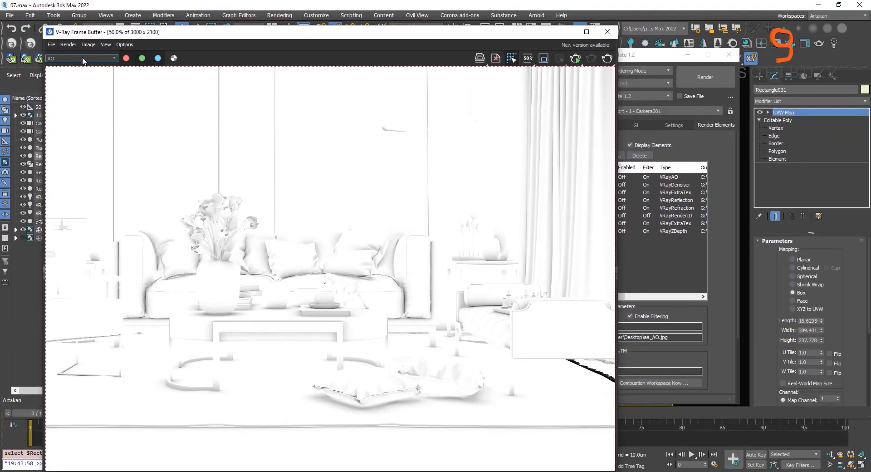
{"action": "left_click", "coordinate": [83, 59]}
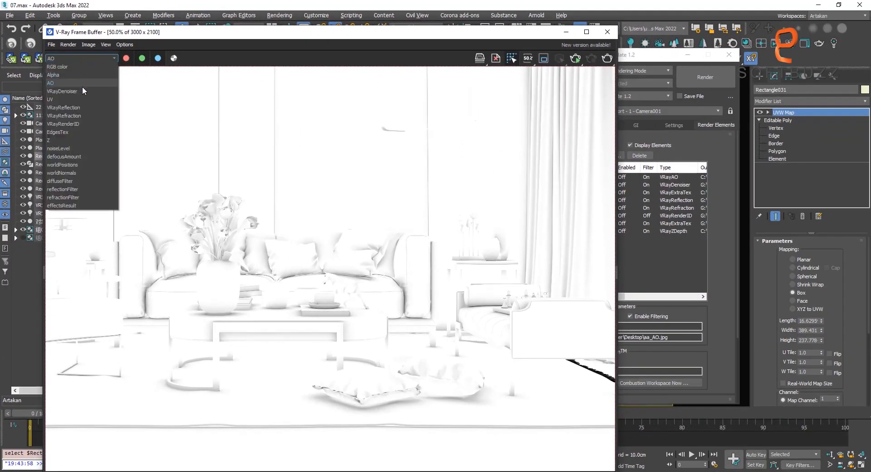
{"action": "left_click", "coordinate": [69, 99]}
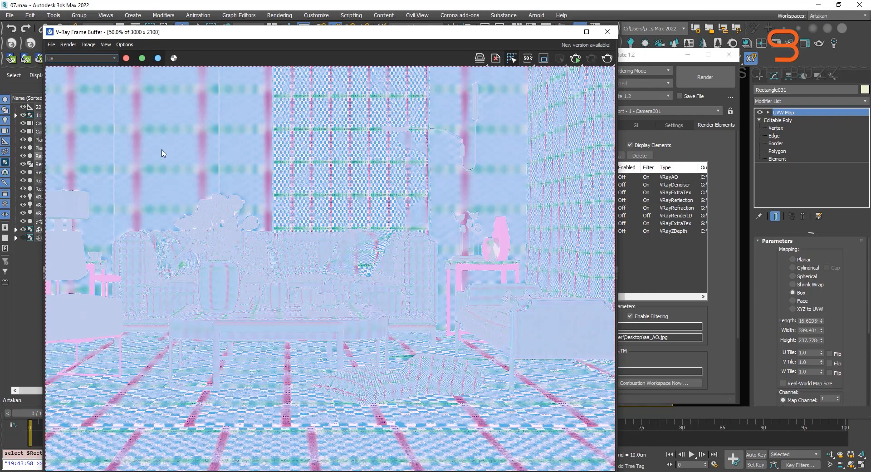
Compare the VRayReflection and VRayRefraction channels of the render by switching between them.
{"action": "left_click", "coordinate": [114, 61]}
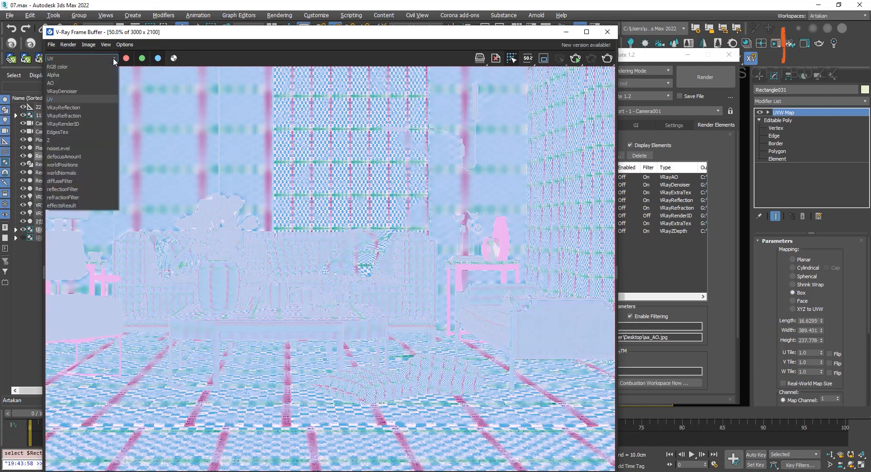
{"action": "left_click", "coordinate": [80, 108]}
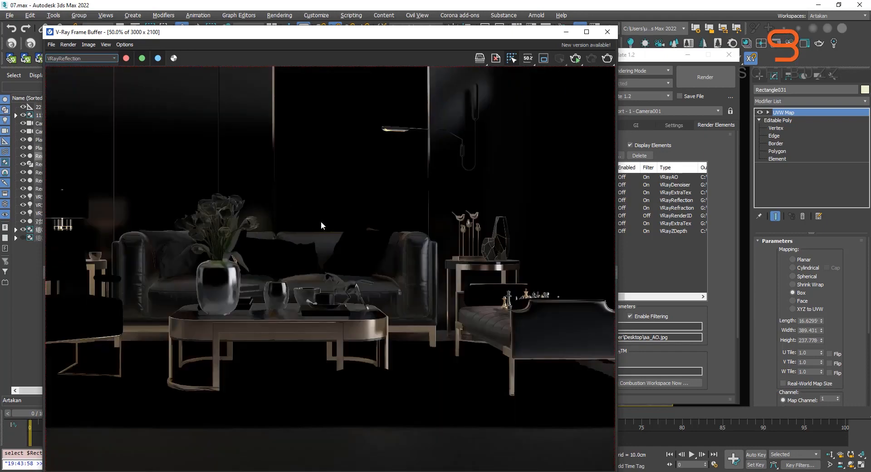
{"action": "left_click", "coordinate": [102, 57]}
{"action": "left_click", "coordinate": [86, 115]}
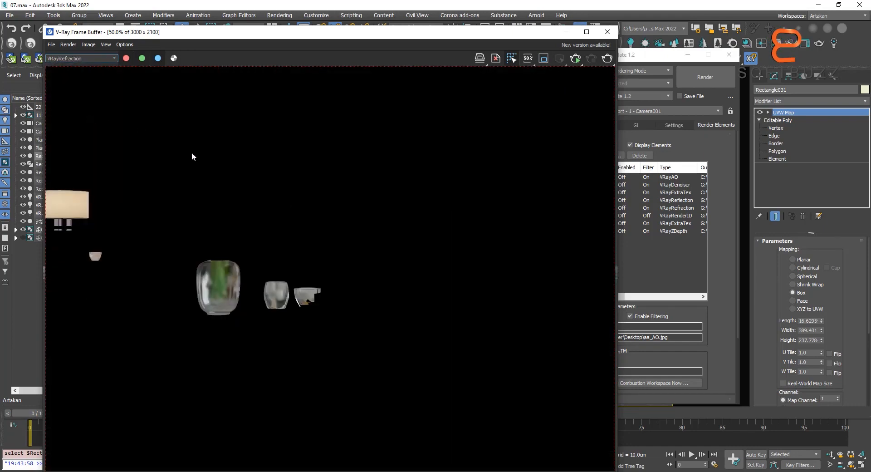
{"action": "left_click", "coordinate": [99, 56]}
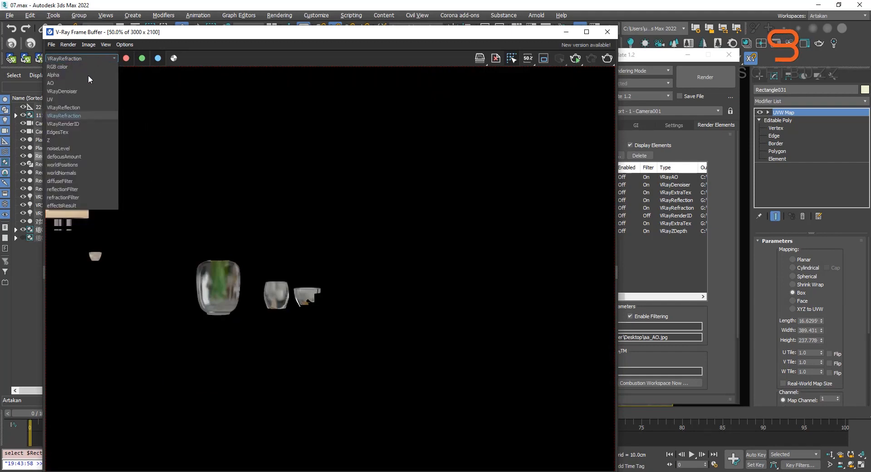
{"action": "left_click", "coordinate": [81, 106]}
{"action": "left_click", "coordinate": [62, 59]}
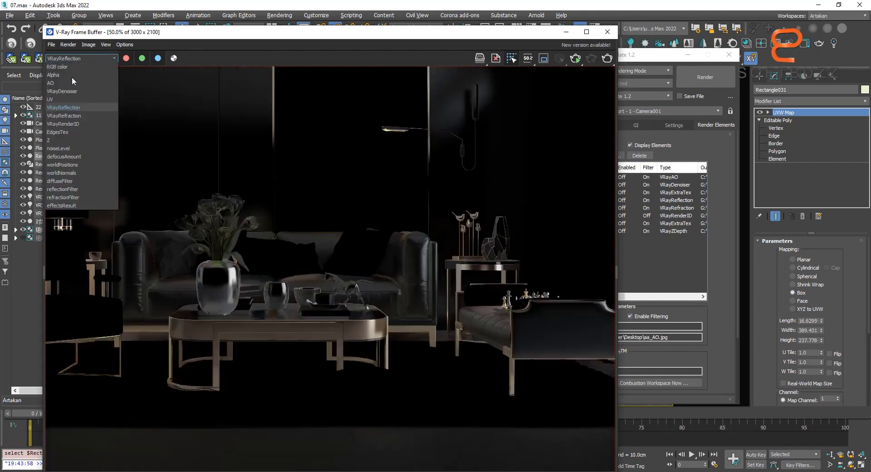
{"action": "left_click", "coordinate": [72, 115]}
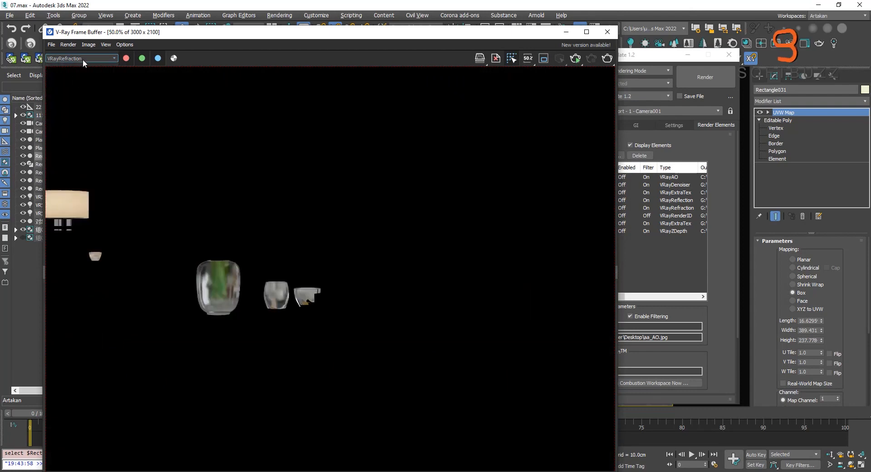
Display the VRayRenderID and Z channels of the render, and return to RGB color.
{"action": "left_click", "coordinate": [83, 59]}
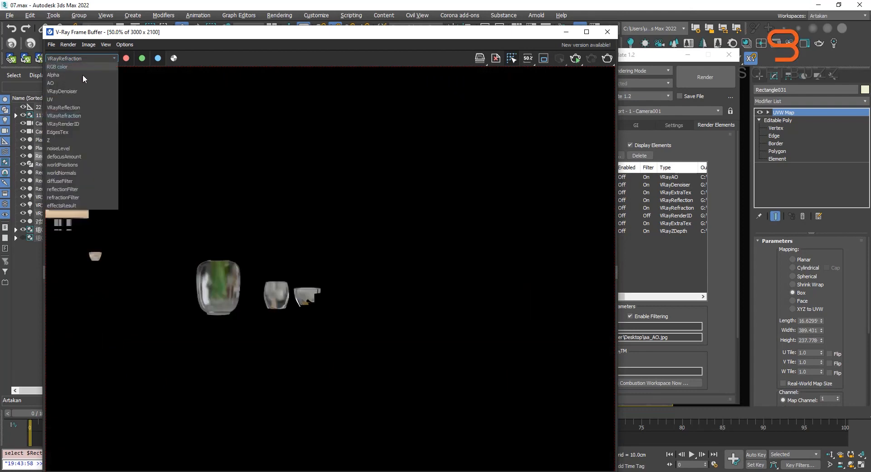
{"action": "left_click", "coordinate": [68, 124]}
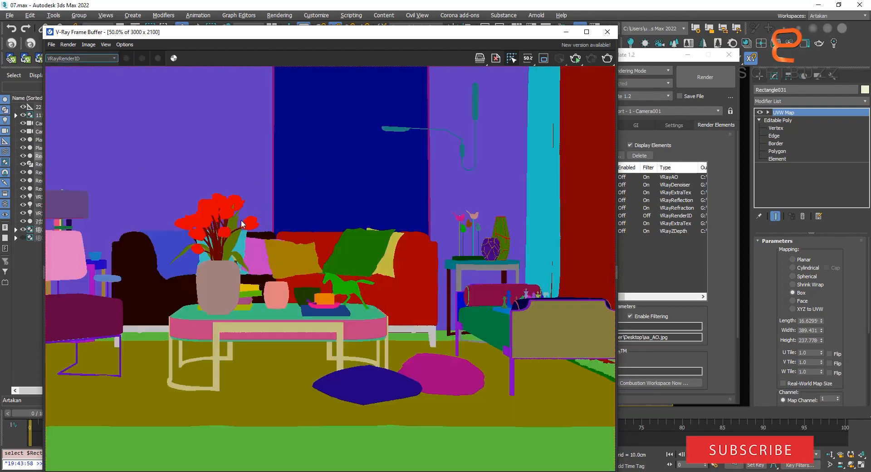
{"action": "left_click", "coordinate": [91, 59]}
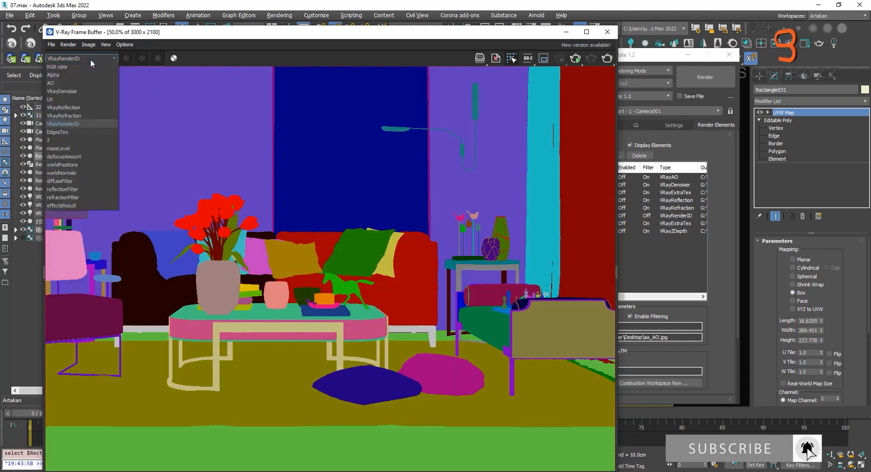
{"action": "left_click", "coordinate": [68, 140]}
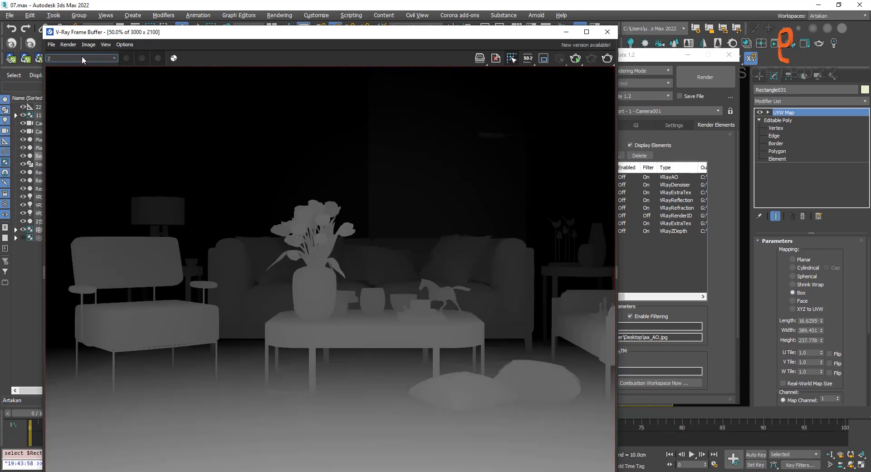
{"action": "left_click", "coordinate": [81, 59]}
{"action": "left_click", "coordinate": [56, 66]}
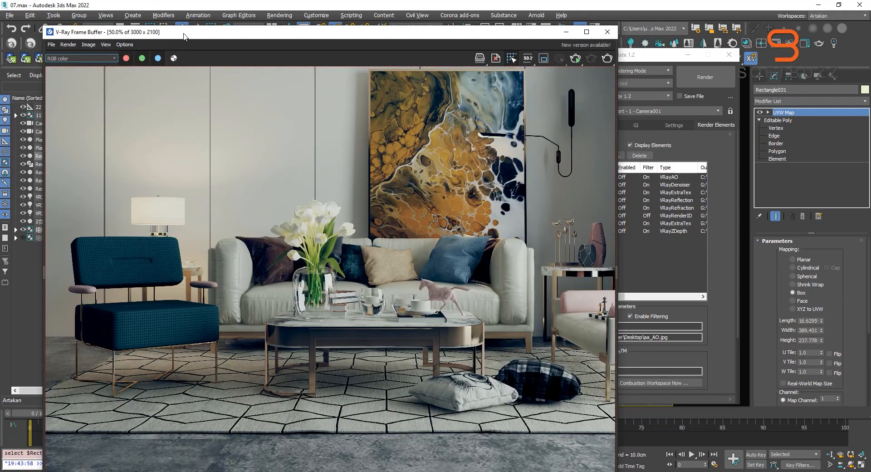
Review the frame buffer's options for saving the current channel, separate files or a single file.
{"action": "left_click_drag", "start_coordinate": [185, 36], "coordinate": [134, 34]}
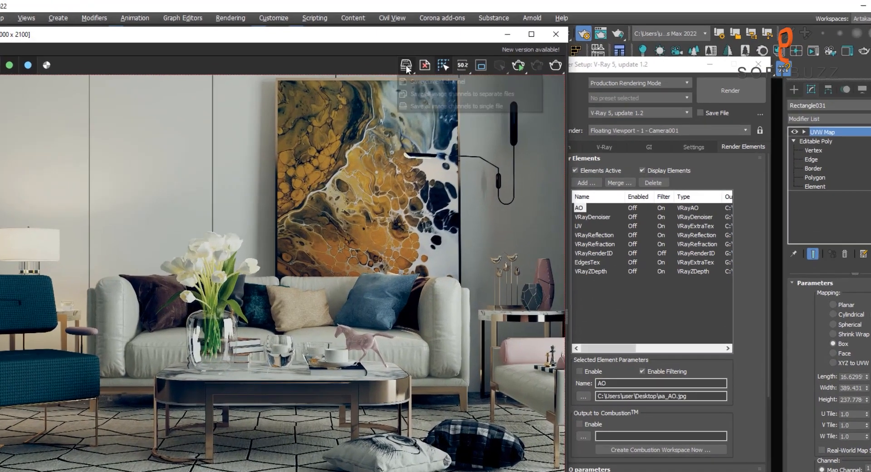
{"action": "left_click", "coordinate": [429, 56]}
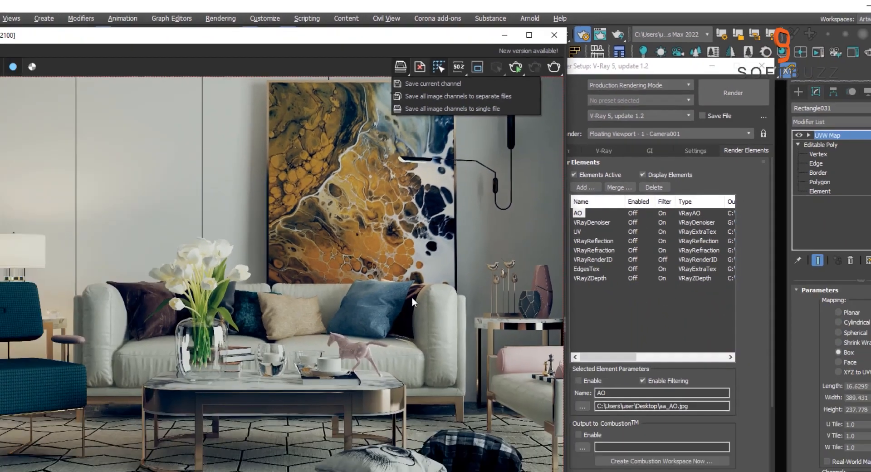
{"action": "left_click", "coordinate": [412, 297]}
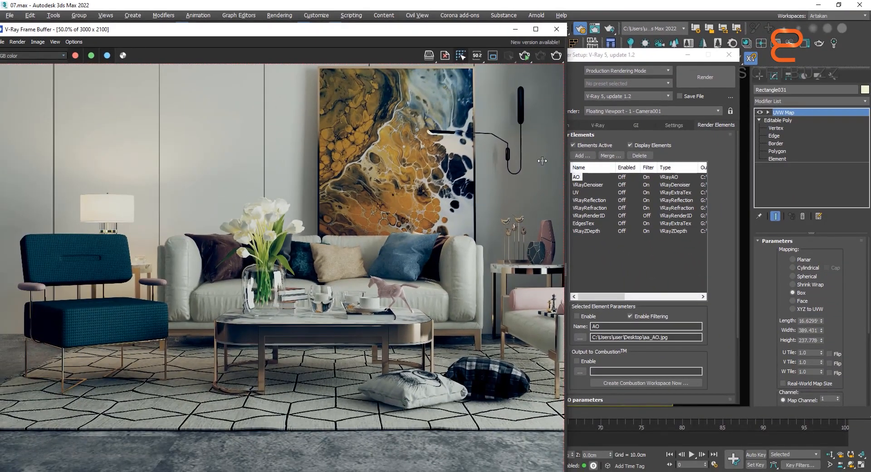
Save all image channels of the render to a single OpenEXR file named Exr in the Exe folder on the desktop.
{"action": "left_click_drag", "start_coordinate": [416, 33], "coordinate": [456, 32]}
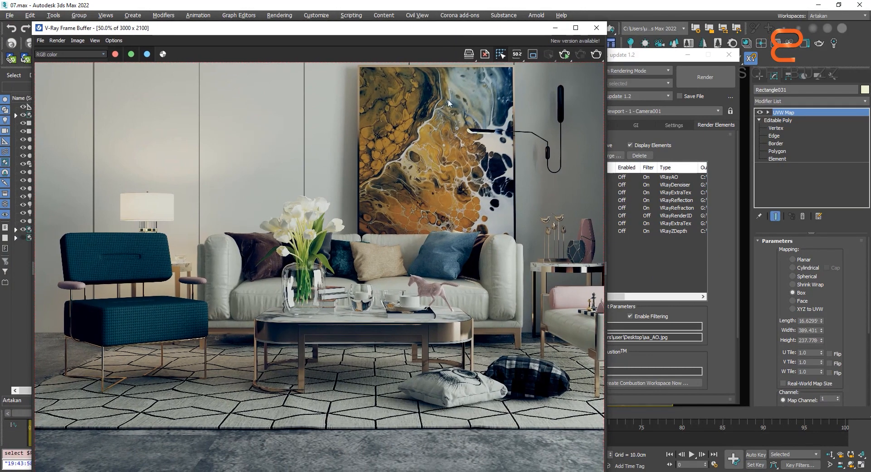
{"action": "left_click_drag", "start_coordinate": [412, 31], "coordinate": [413, 21]}
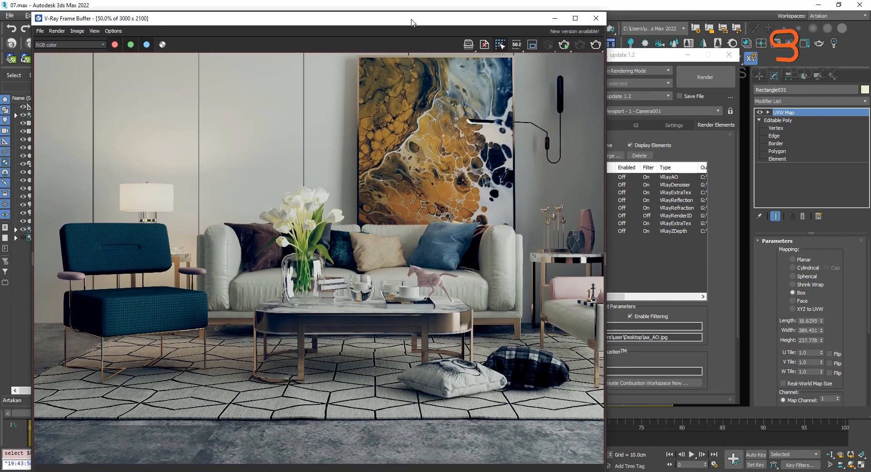
{"action": "left_click", "coordinate": [467, 46]}
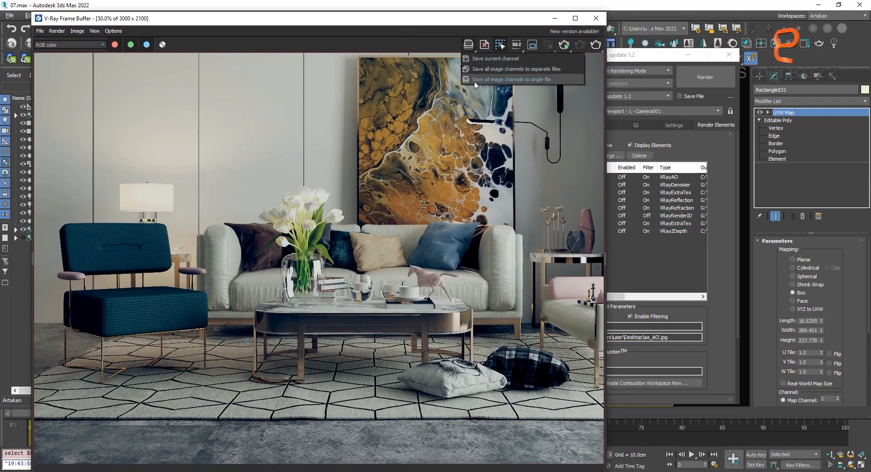
{"action": "left_click", "coordinate": [475, 81]}
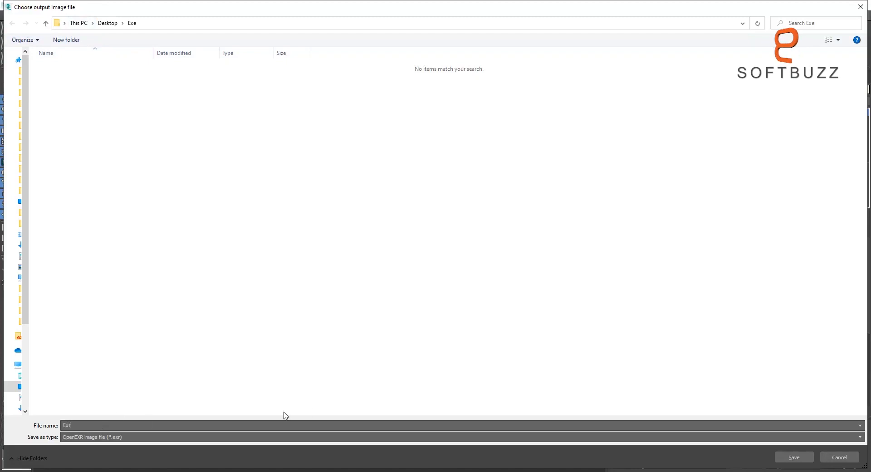
{"action": "left_click", "coordinate": [794, 457]}
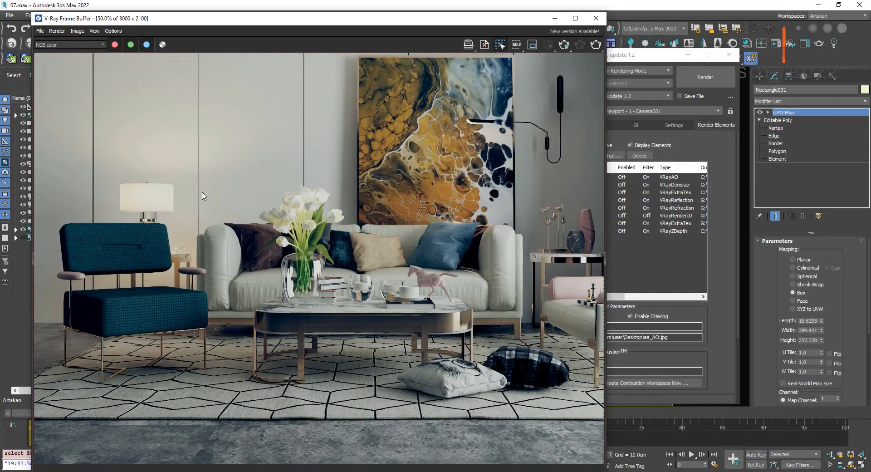
Clear the rendered image from the V-Ray frame buffer.
{"action": "left_click", "coordinate": [40, 31]}
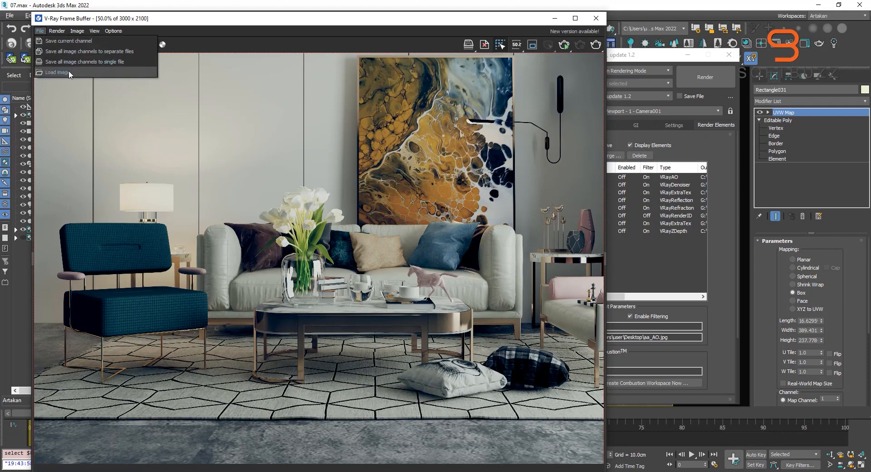
{"action": "left_click", "coordinate": [219, 169]}
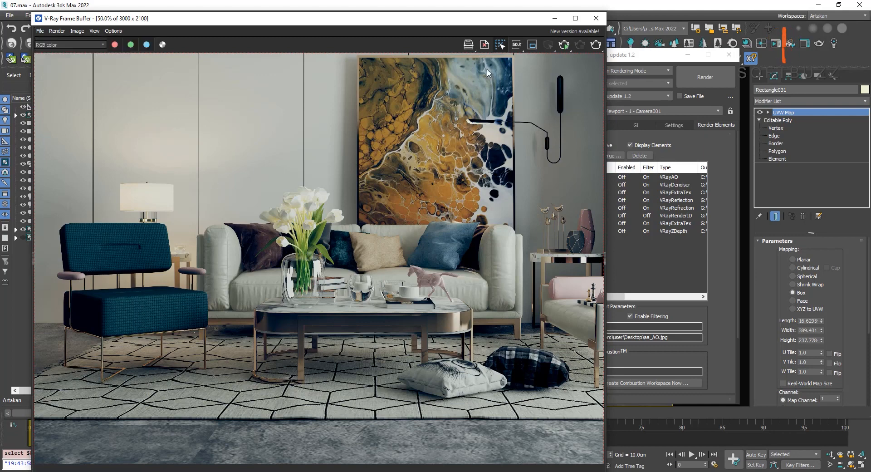
{"action": "left_click", "coordinate": [485, 44]}
{"action": "left_click", "coordinate": [445, 268]}
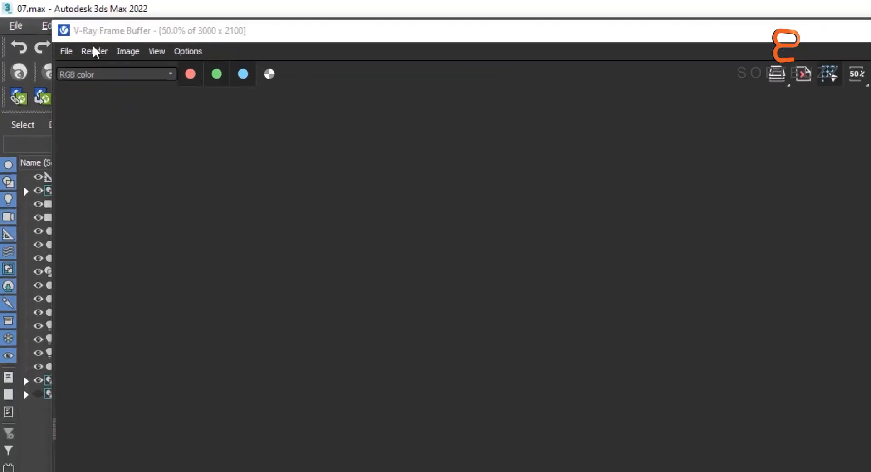
Load the saved Exr file from the Exe folder into the V-Ray frame buffer.
{"action": "left_click", "coordinate": [40, 31]}
{"action": "left_click", "coordinate": [163, 222]}
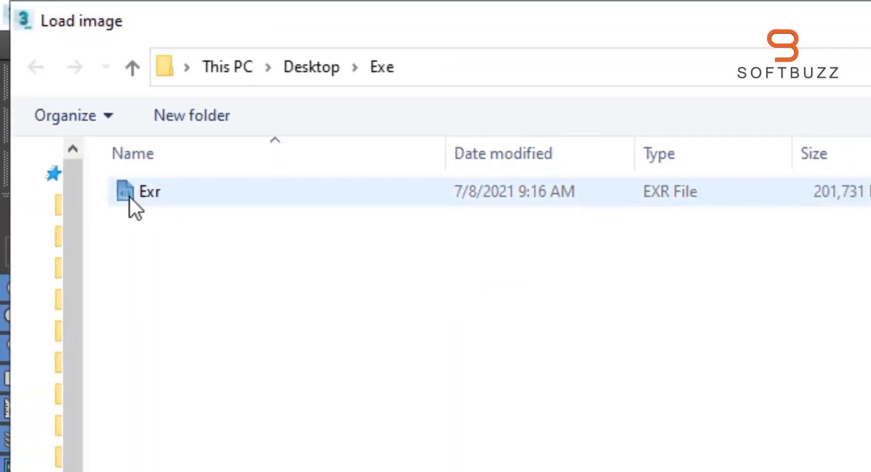
{"action": "double_click", "coordinate": [136, 192]}
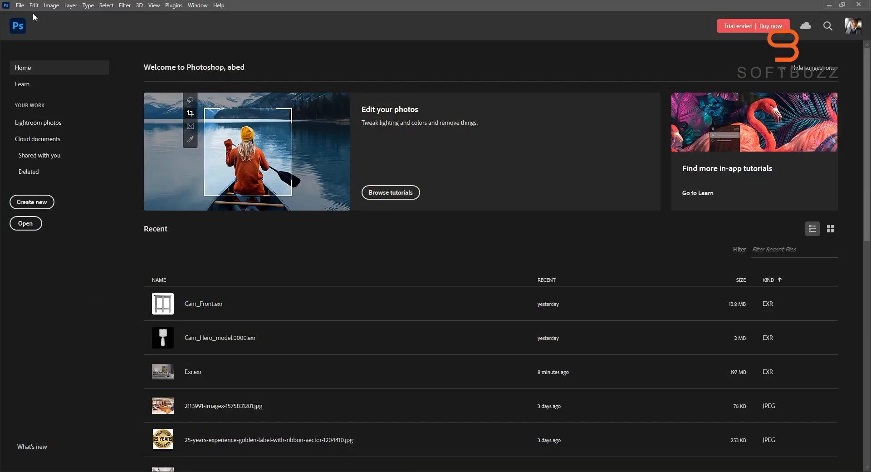
Switch to Photoshop and open the Exr.exr file with the preset Exr-IO import options.
{"action": "left_click", "coordinate": [19, 5]}
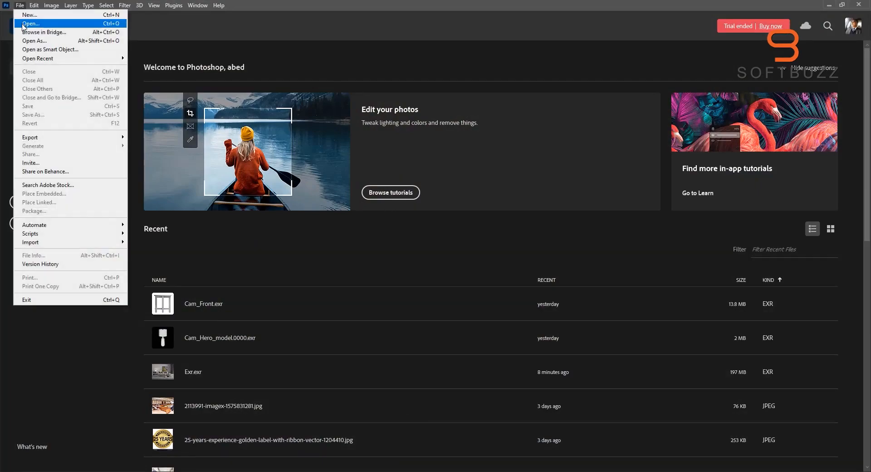
{"action": "left_click", "coordinate": [27, 25]}
{"action": "double_click", "coordinate": [50, 67]}
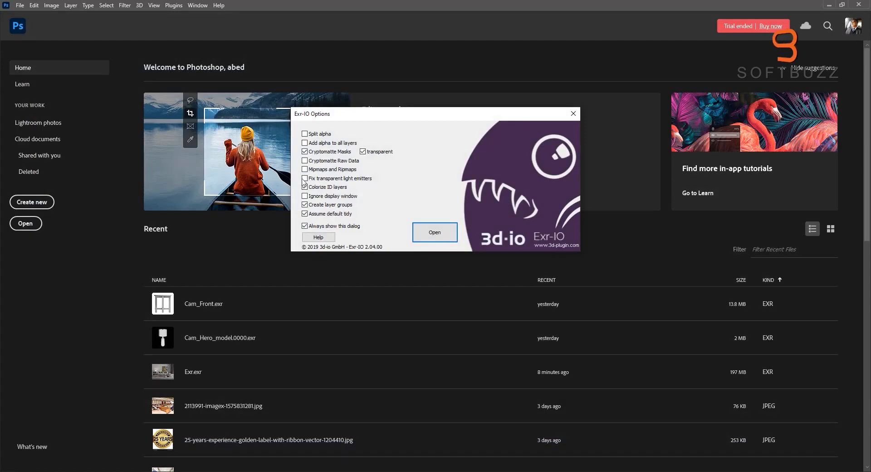
{"action": "left_click", "coordinate": [438, 233]}
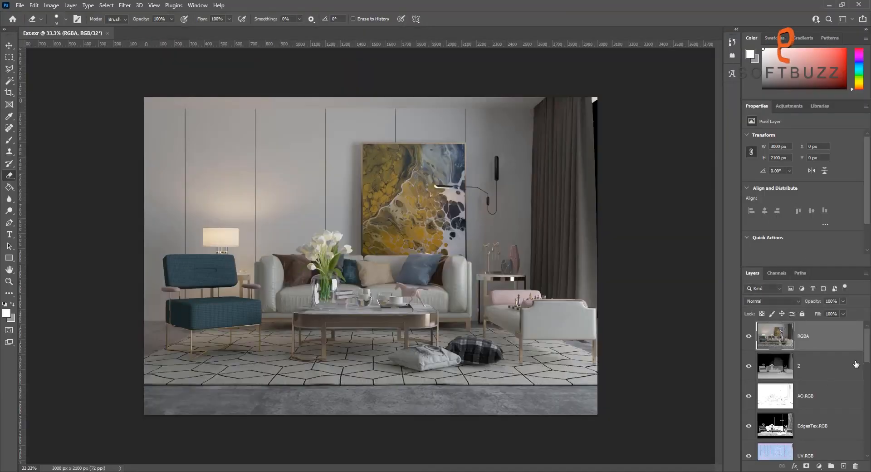
Hide the layers from RGBA down to VRayReflection.RGB to reveal the VRayRefraction.RGB layer.
{"action": "mouse_move", "coordinate": [869, 349]}
{"action": "left_mouse_down"}
{"action": "mouse_move", "coordinate": [869, 436]}
{"action": "mouse_move", "coordinate": [870, 335]}
{"action": "left_mouse_up"}
{"action": "left_click_drag", "start_coordinate": [749, 336], "coordinate": [754, 425]}
{"action": "left_click", "coordinate": [751, 399]}
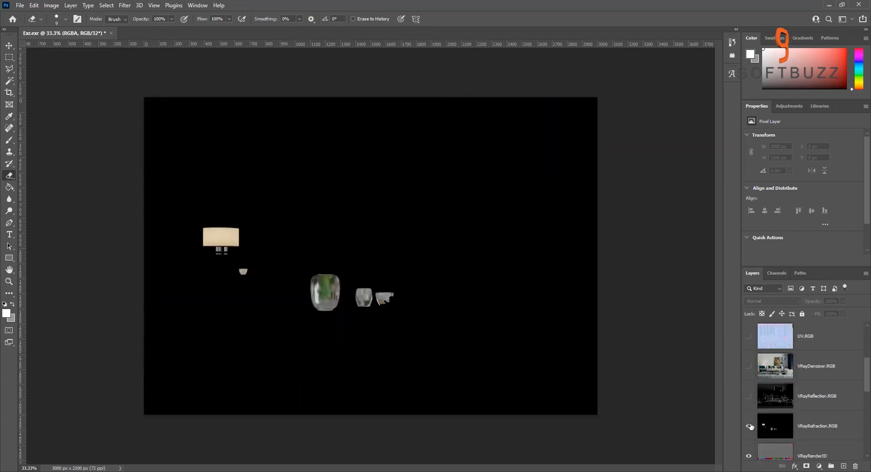